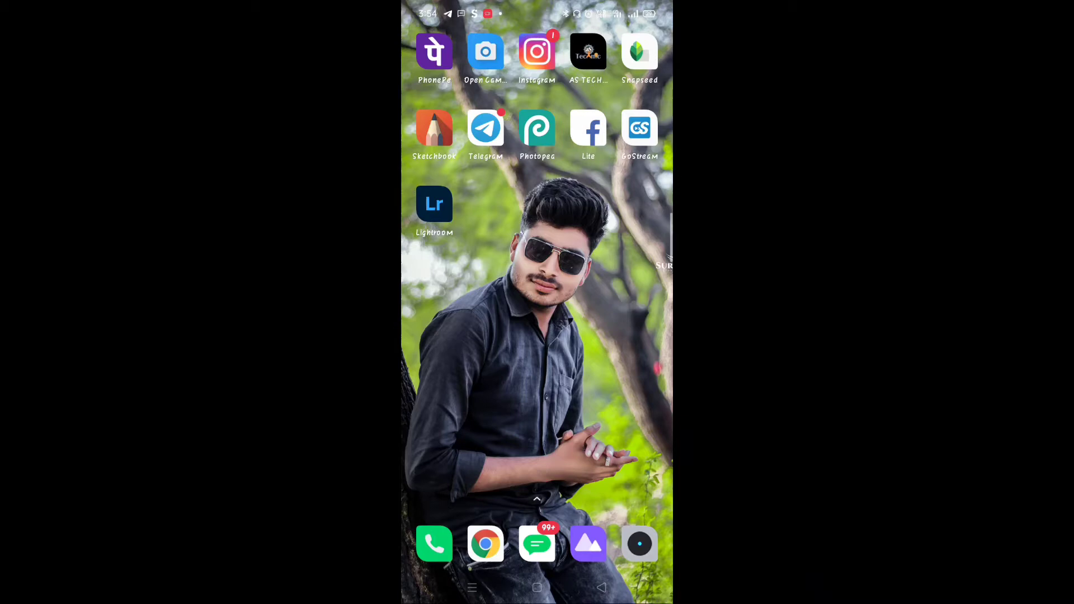
Step: Launch Photopea from the Android home screen
{"action": "left_click", "coordinate": [537, 128]}
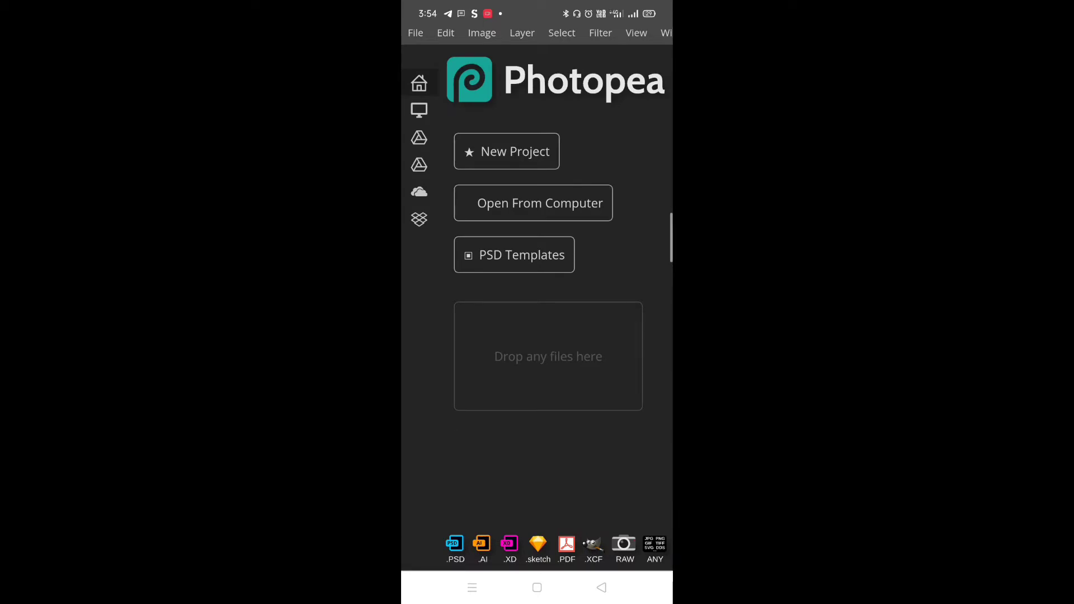
Step: Choose Open From Computer to bring up the Capture image / Files source chooser
{"action": "left_click", "coordinate": [586, 281]}
{"action": "left_click", "coordinate": [415, 32]}
{"action": "left_click", "coordinate": [471, 74]}
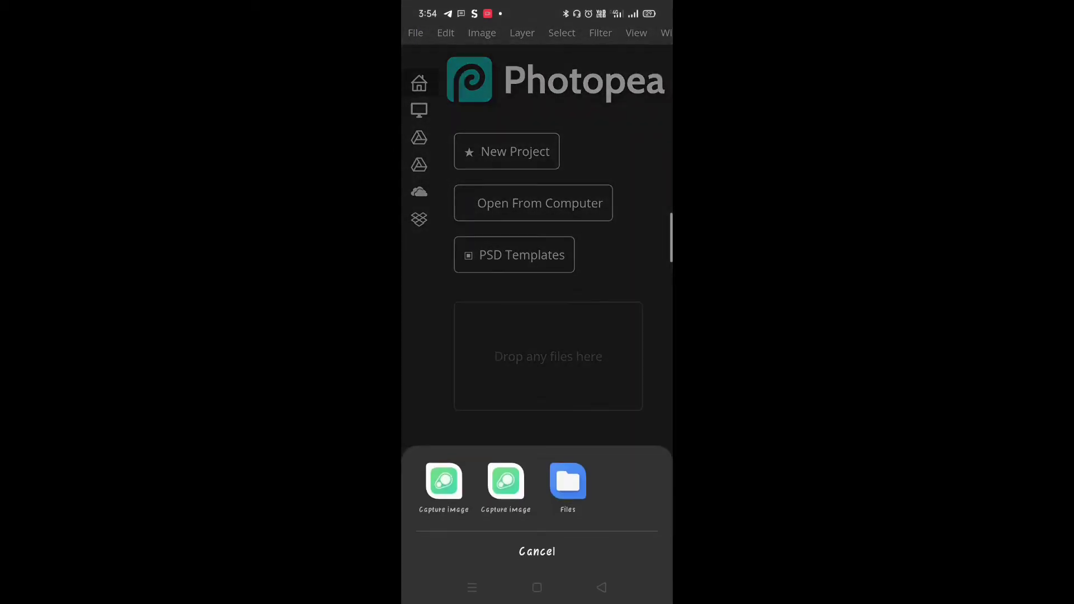
Step: Open the most recent JPG portrait from the Files Recent list
{"action": "left_click", "coordinate": [568, 482]}
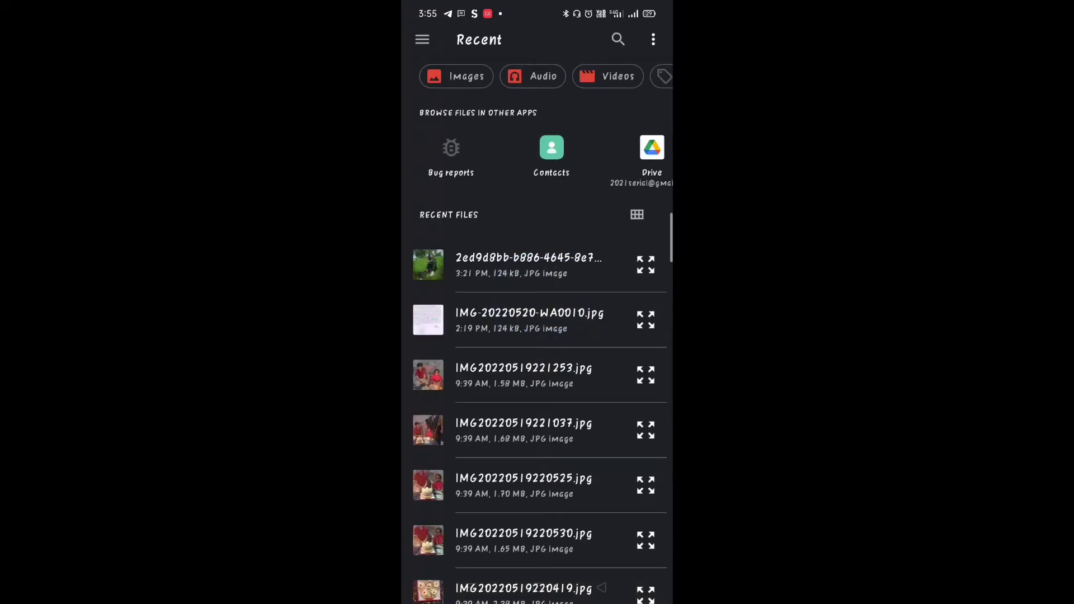
{"action": "left_click", "coordinate": [602, 588]}
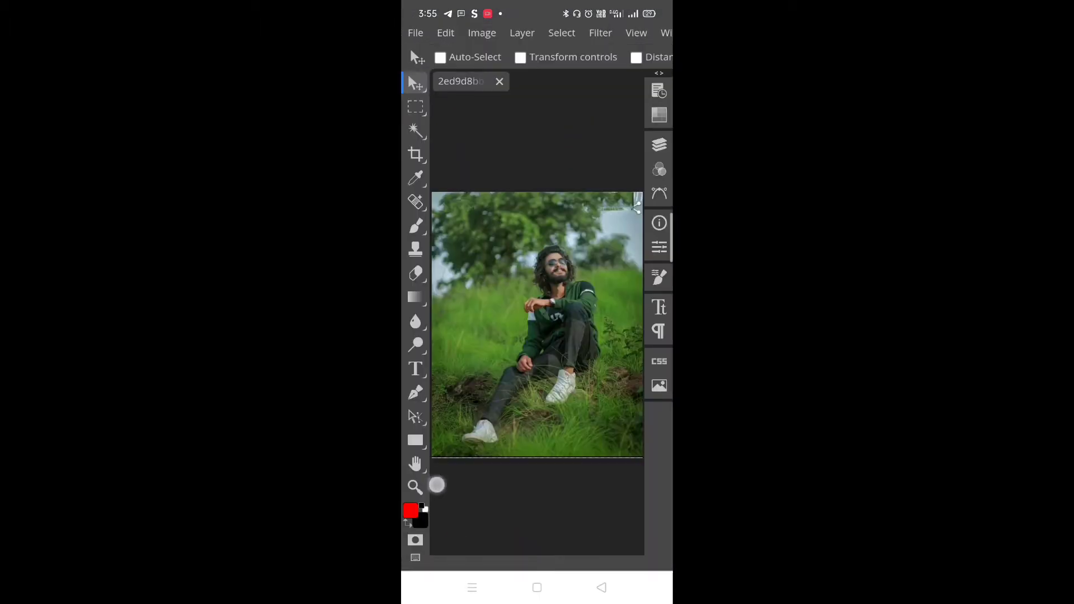
{"action": "left_click_drag", "start_coordinate": [437, 486], "coordinate": [497, 521]}
{"action": "left_click", "coordinate": [416, 463]}
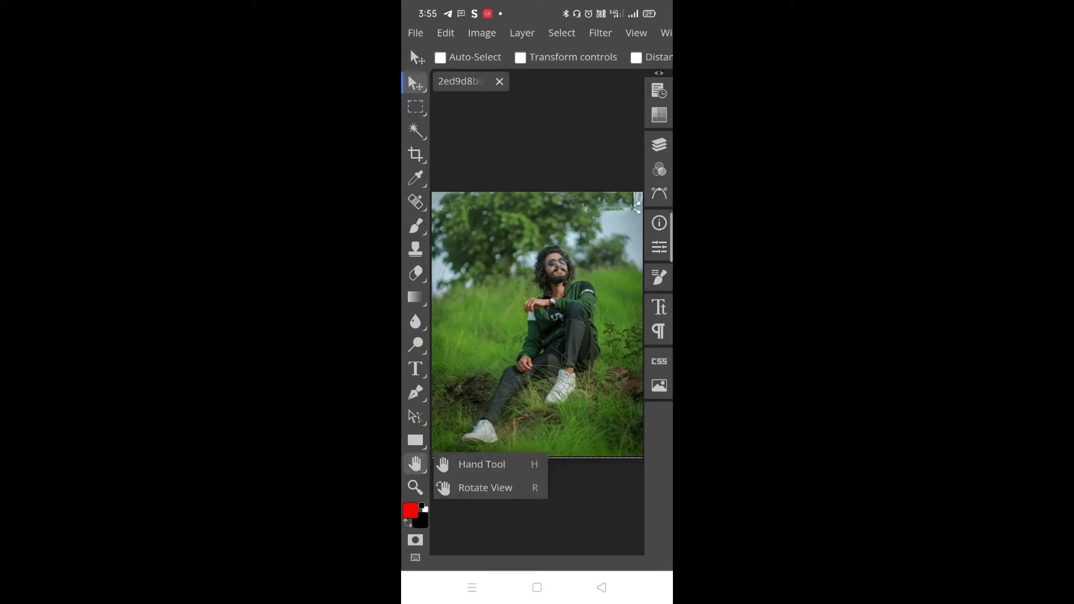
{"action": "left_click", "coordinate": [479, 462]}
{"action": "scroll", "coordinate": [534, 283], "scroll_direction": "down", "scroll_amount": 3}
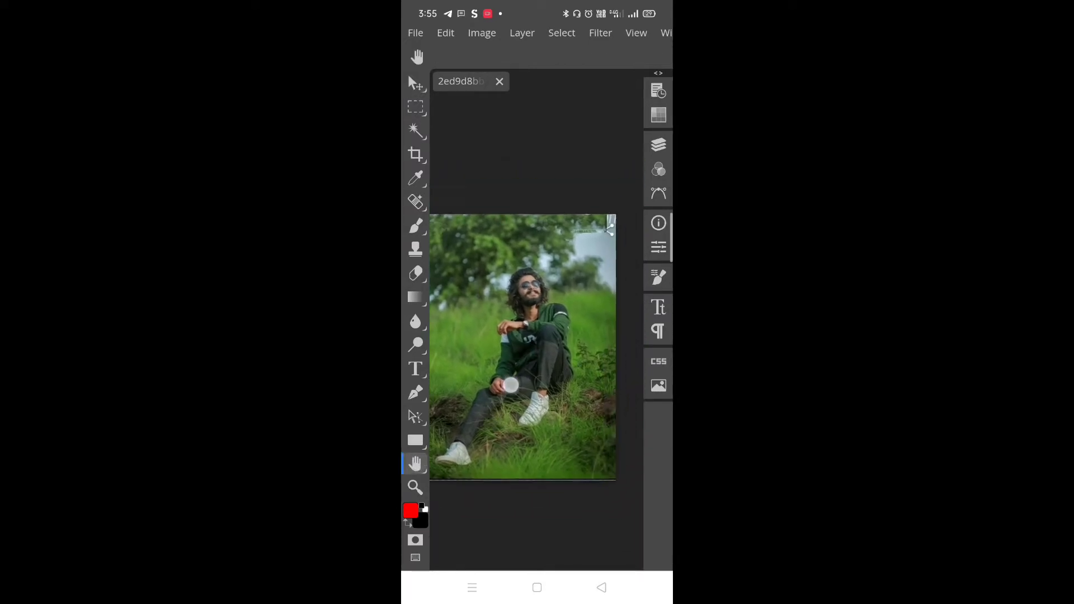
{"action": "scroll", "coordinate": [534, 282], "scroll_direction": "down", "scroll_amount": 2}
{"action": "scroll", "coordinate": [534, 283], "scroll_direction": "up", "scroll_amount": 3}
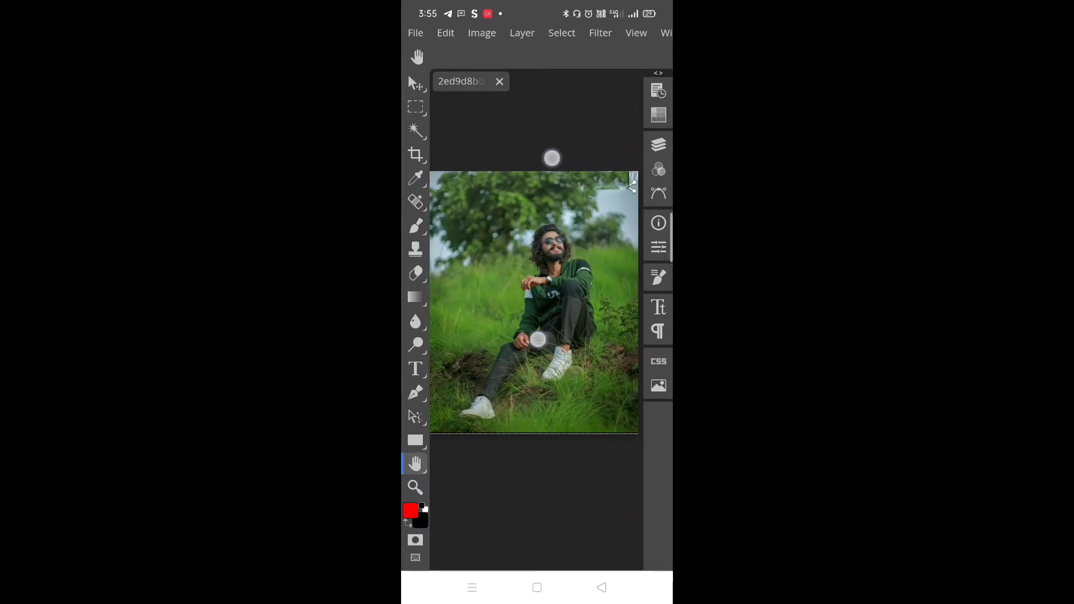
{"action": "scroll", "coordinate": [535, 306], "scroll_direction": "down", "scroll_amount": 2}
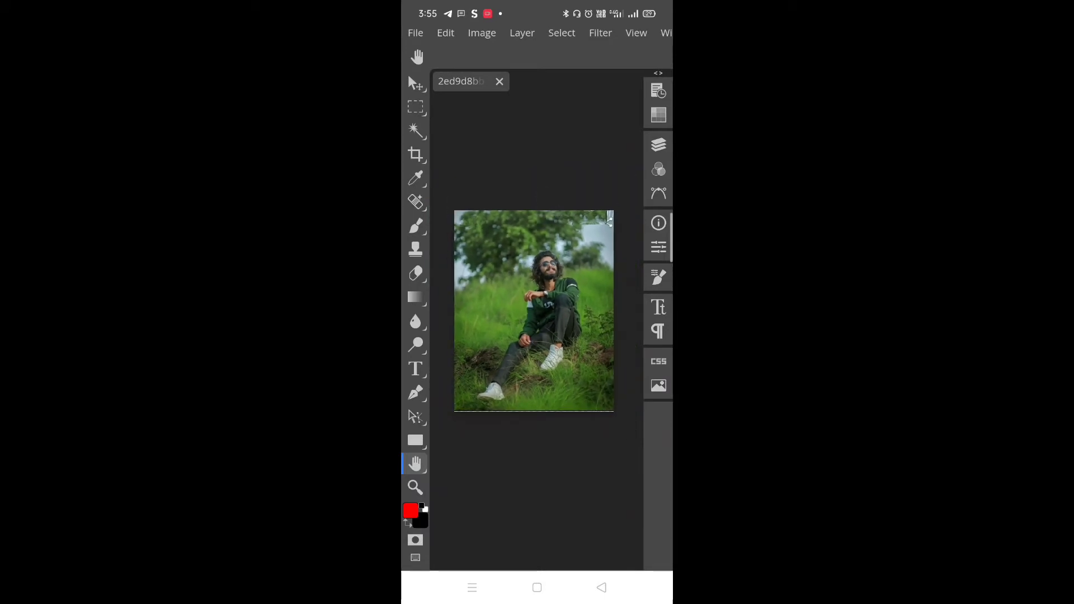
{"action": "left_click", "coordinate": [574, 49]}
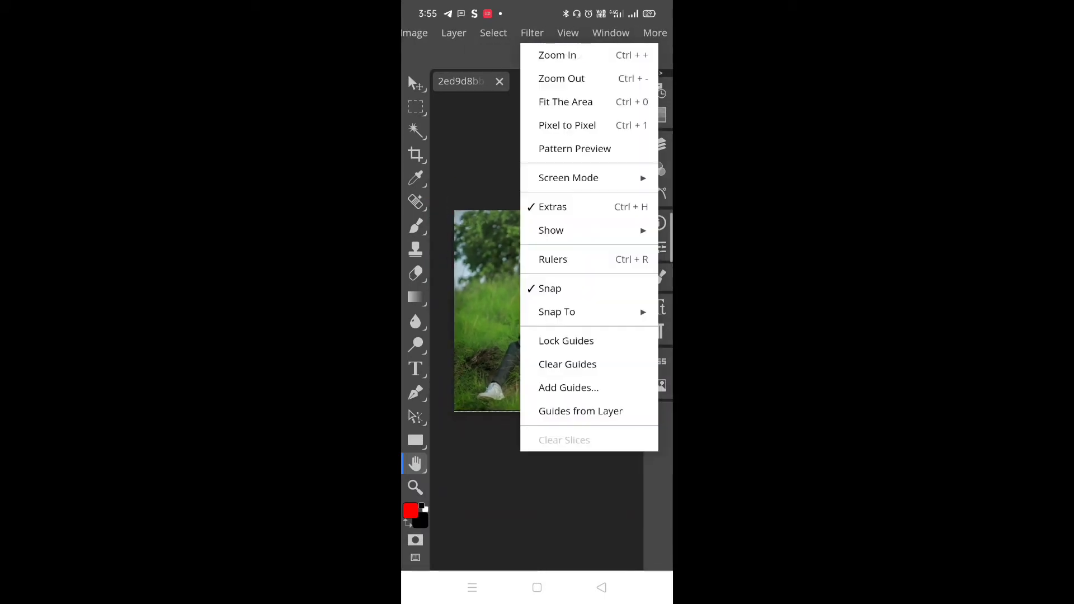
{"action": "left_click", "coordinate": [577, 31]}
{"action": "left_click", "coordinate": [609, 30]}
{"action": "left_click_drag", "start_coordinate": [610, 32], "coordinate": [649, 32]}
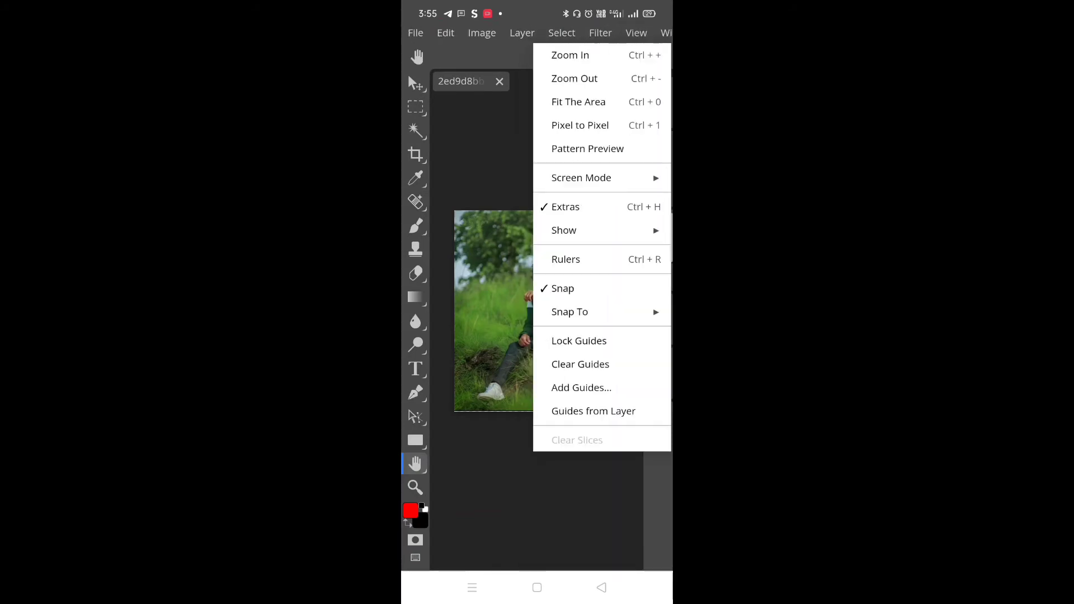
{"action": "left_click", "coordinate": [575, 101]}
{"action": "left_click", "coordinate": [415, 83]}
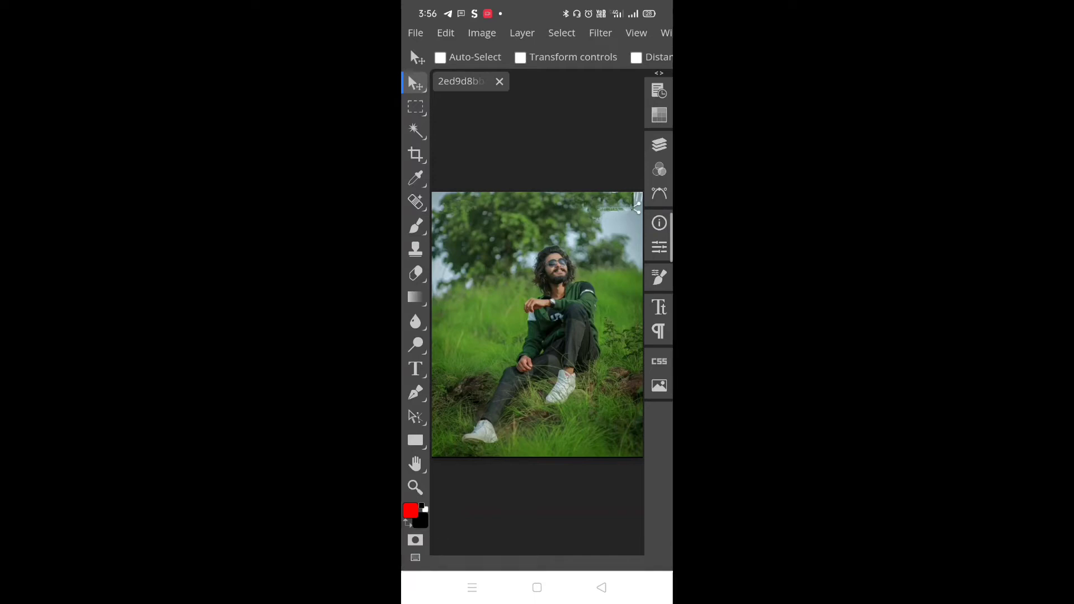
Step: Add a Channel Mixer adjustment layer to the portrait from the Layers panel
{"action": "right_click", "coordinate": [659, 145]}
{"action": "left_click", "coordinate": [660, 145]}
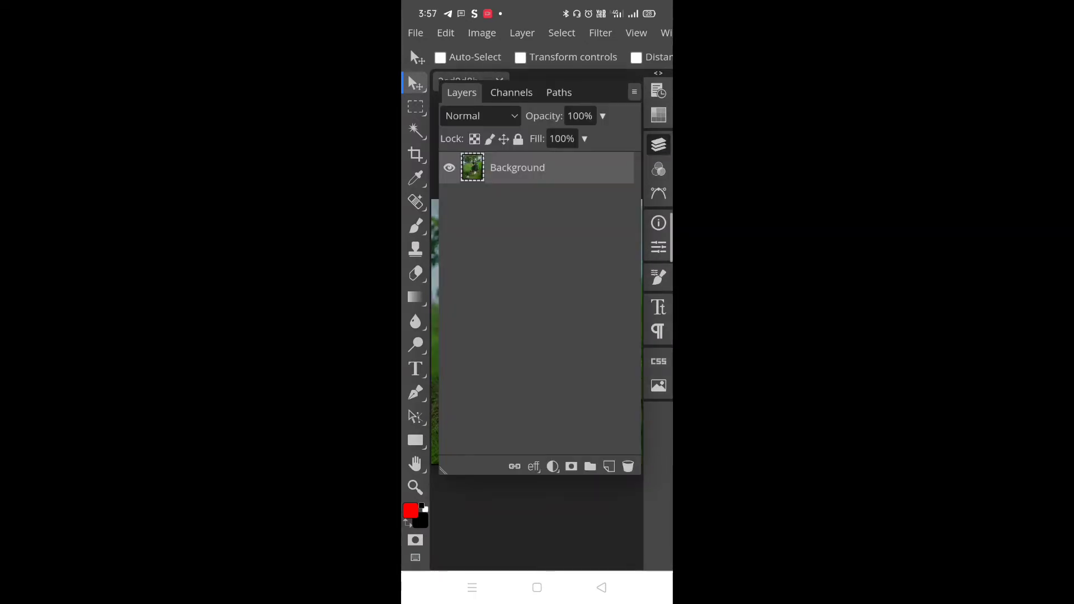
{"action": "left_click_drag", "start_coordinate": [511, 484], "coordinate": [633, 486]}
{"action": "left_click", "coordinate": [415, 463]}
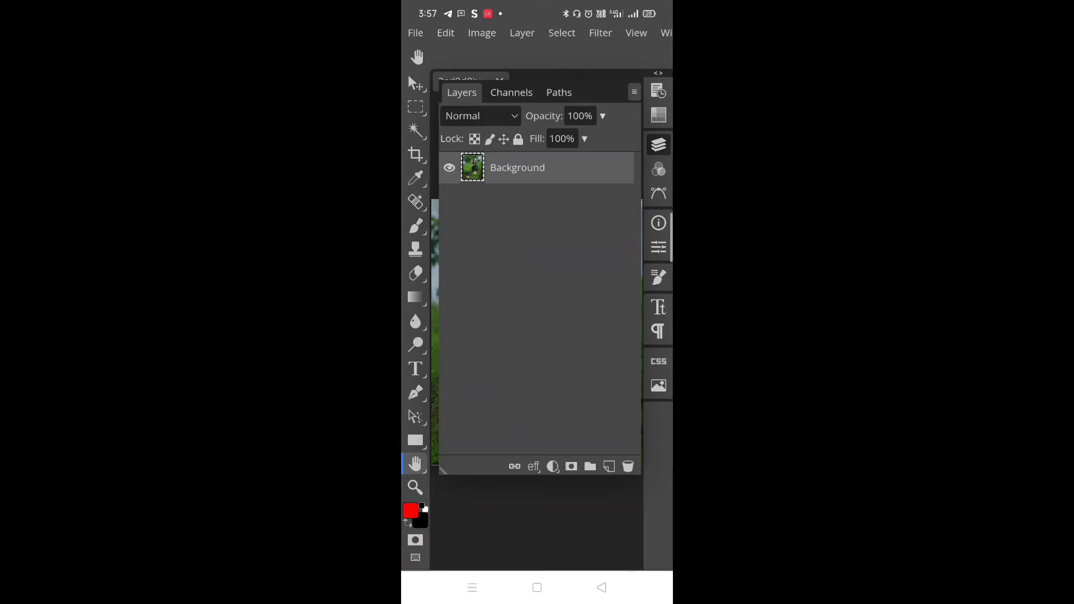
{"action": "left_click", "coordinate": [553, 467]}
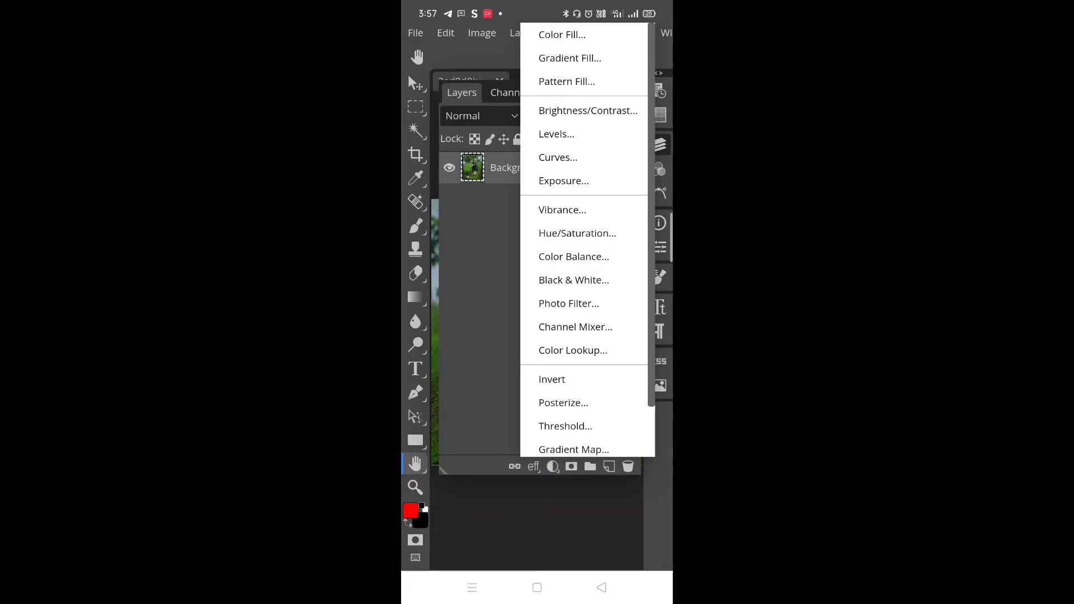
{"action": "mouse_move", "coordinate": [609, 396]}
{"action": "left_mouse_down"}
{"action": "mouse_move", "coordinate": [612, 317]}
{"action": "mouse_move", "coordinate": [607, 404]}
{"action": "left_mouse_up"}
{"action": "left_click", "coordinate": [598, 328]}
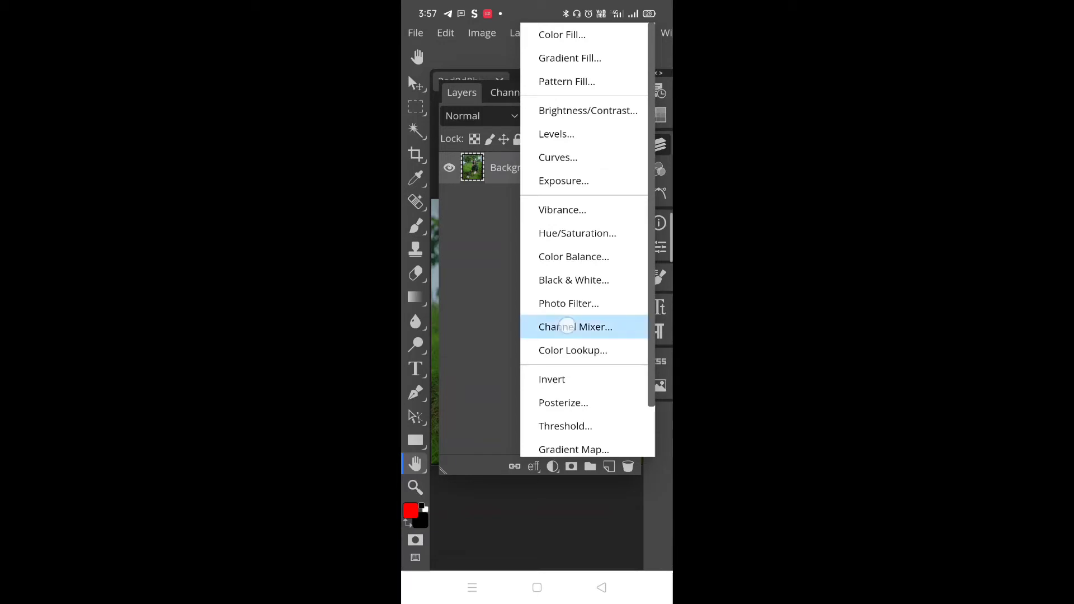
{"action": "left_click", "coordinate": [605, 328]}
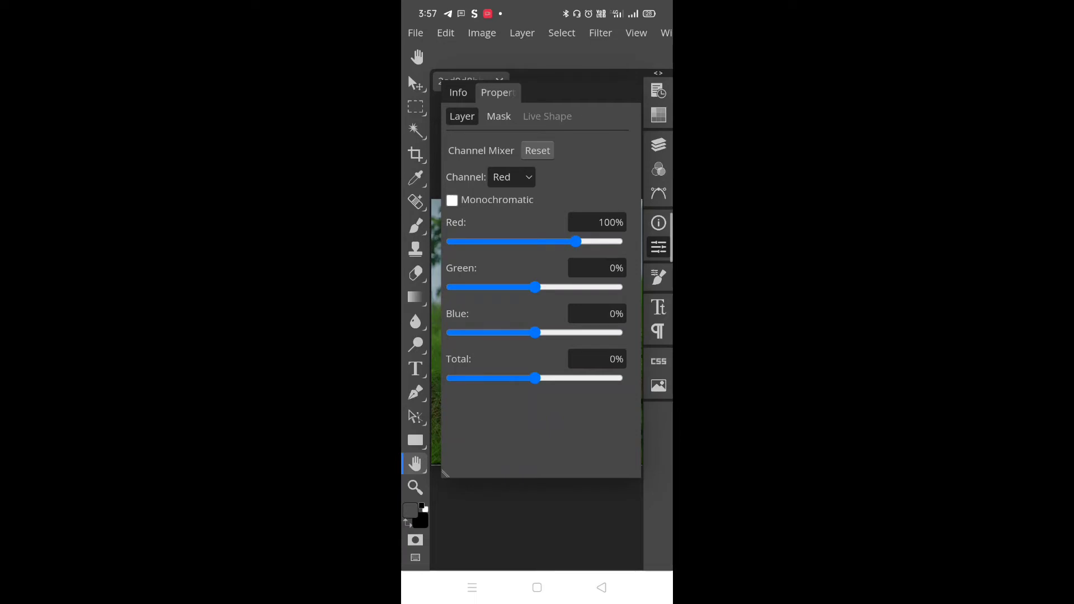
Step: Set the Channel Mixer Blue output to 101% Green and 0% Blue, then close Properties
{"action": "left_click", "coordinate": [516, 177]}
{"action": "left_click", "coordinate": [512, 177]}
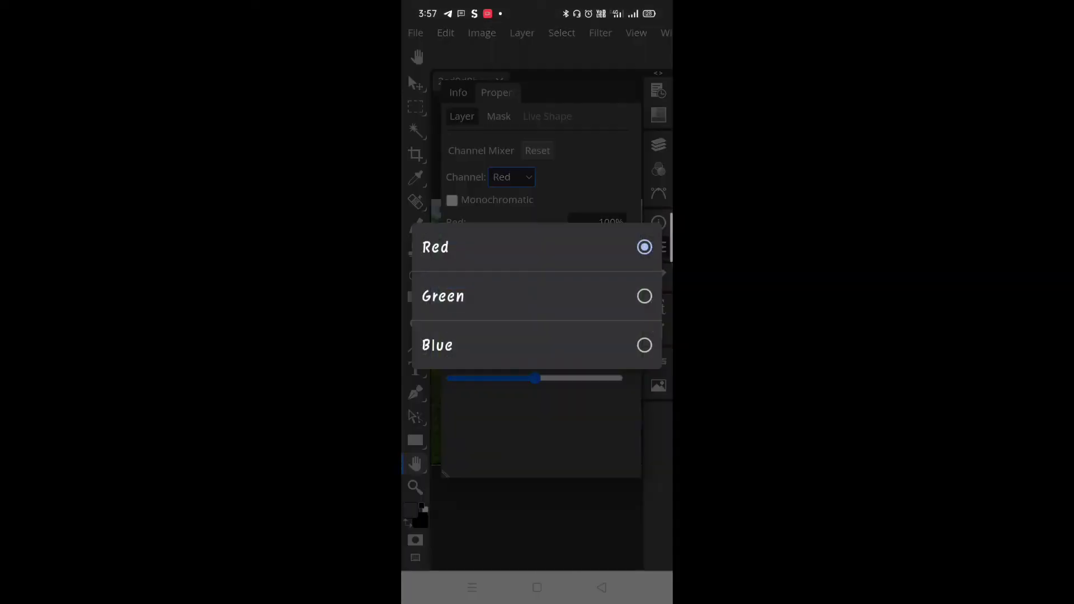
{"action": "left_click", "coordinate": [534, 348]}
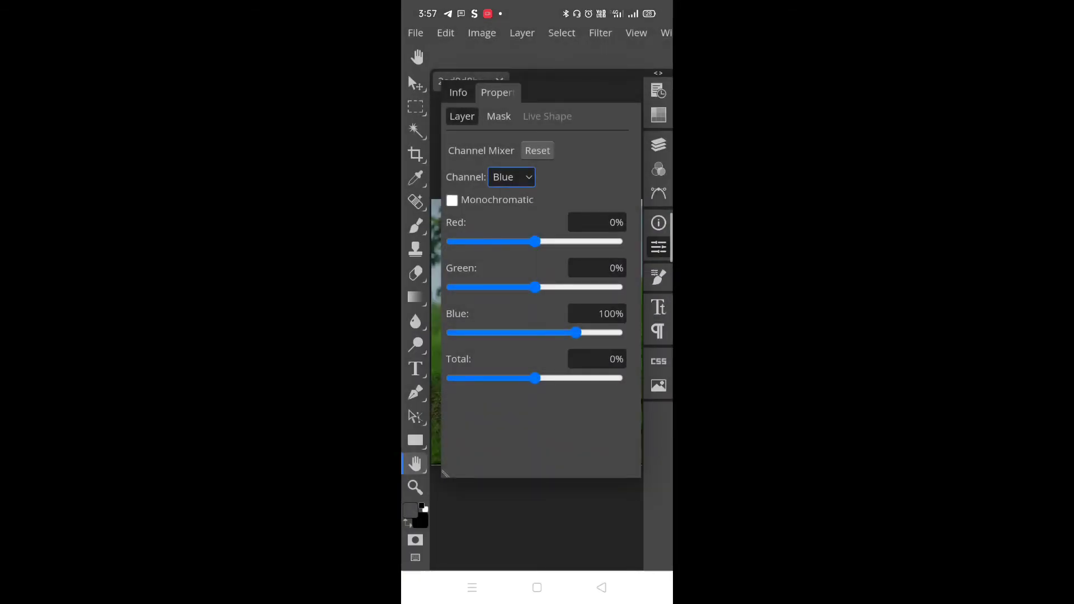
{"action": "mouse_move", "coordinate": [535, 288]}
{"action": "left_mouse_down"}
{"action": "mouse_move", "coordinate": [576, 310]}
{"action": "mouse_move", "coordinate": [536, 360]}
{"action": "left_mouse_up"}
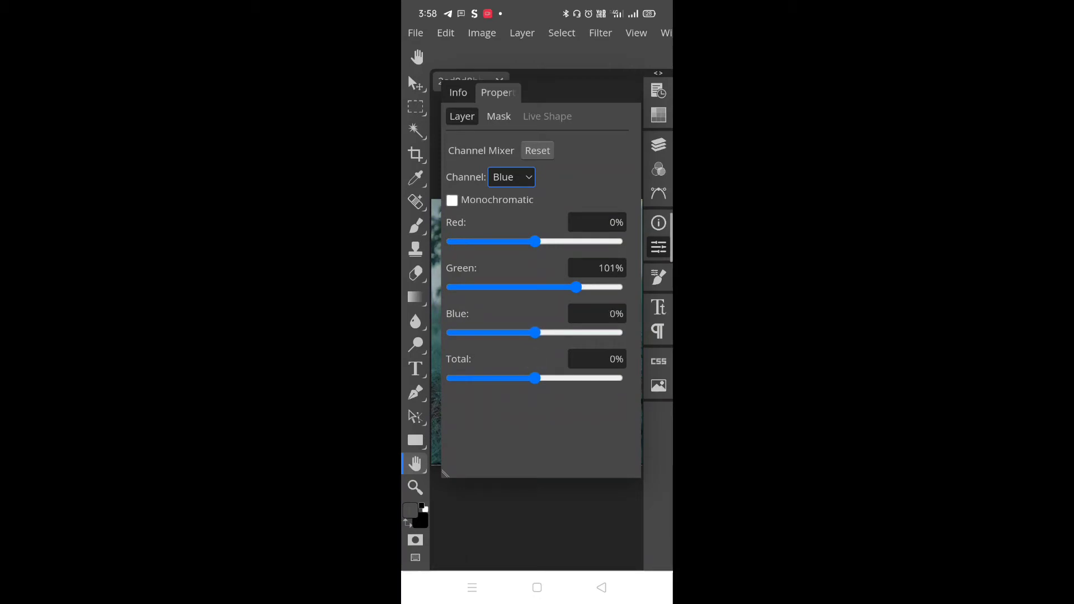
{"action": "left_click", "coordinate": [659, 247]}
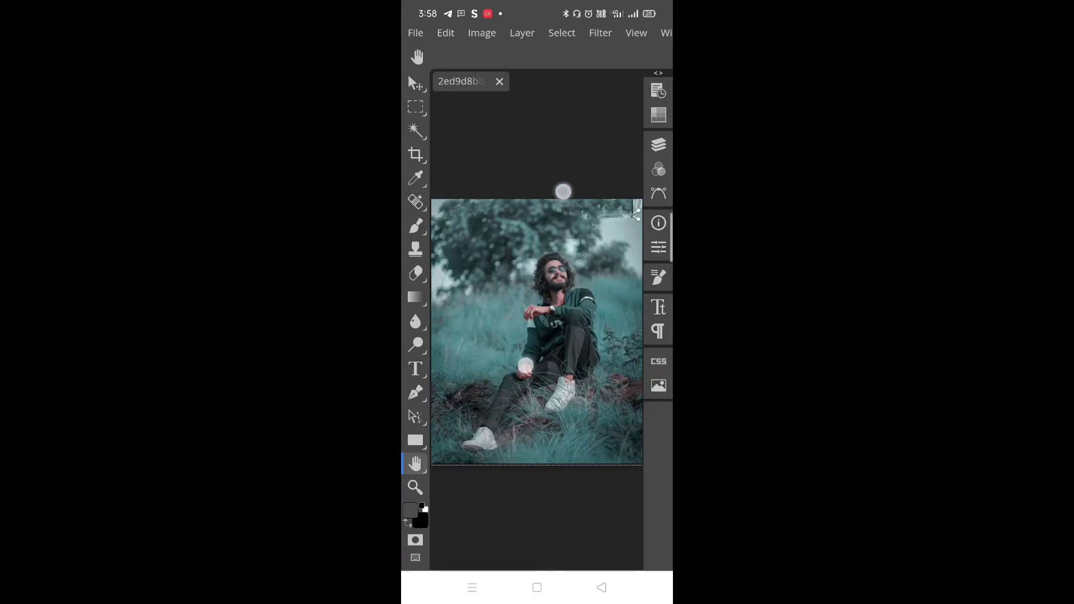
Step: Zoom to inspect the teal grade, then show the layers list with Channel Mixer 1
{"action": "scroll", "coordinate": [548, 275], "scroll_direction": "up", "scroll_amount": 3}
{"action": "scroll", "coordinate": [548, 275], "scroll_direction": "down", "scroll_amount": 3}
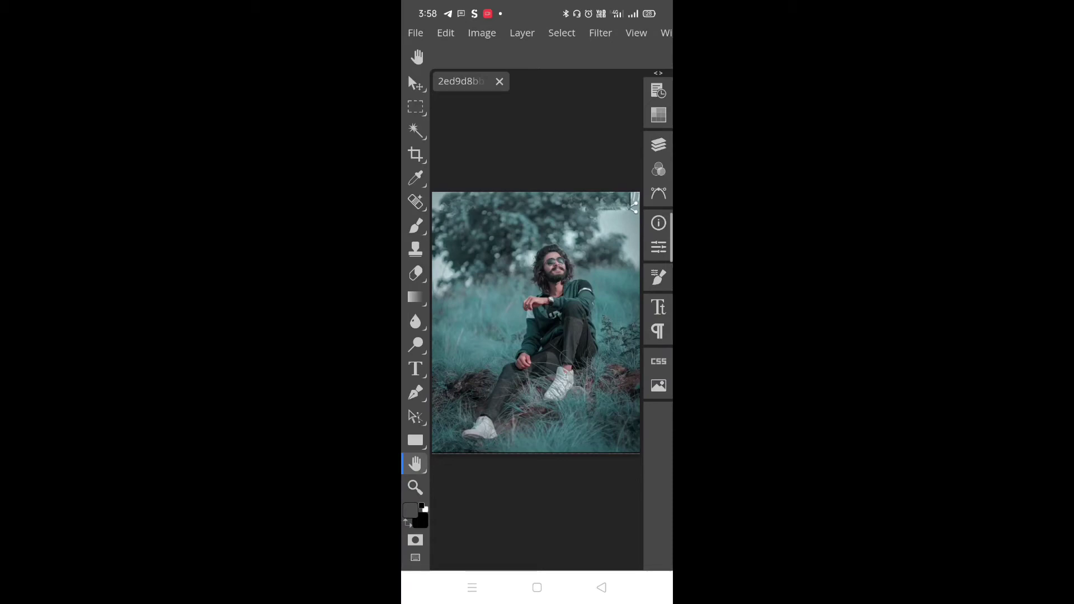
{"action": "left_click", "coordinate": [659, 144]}
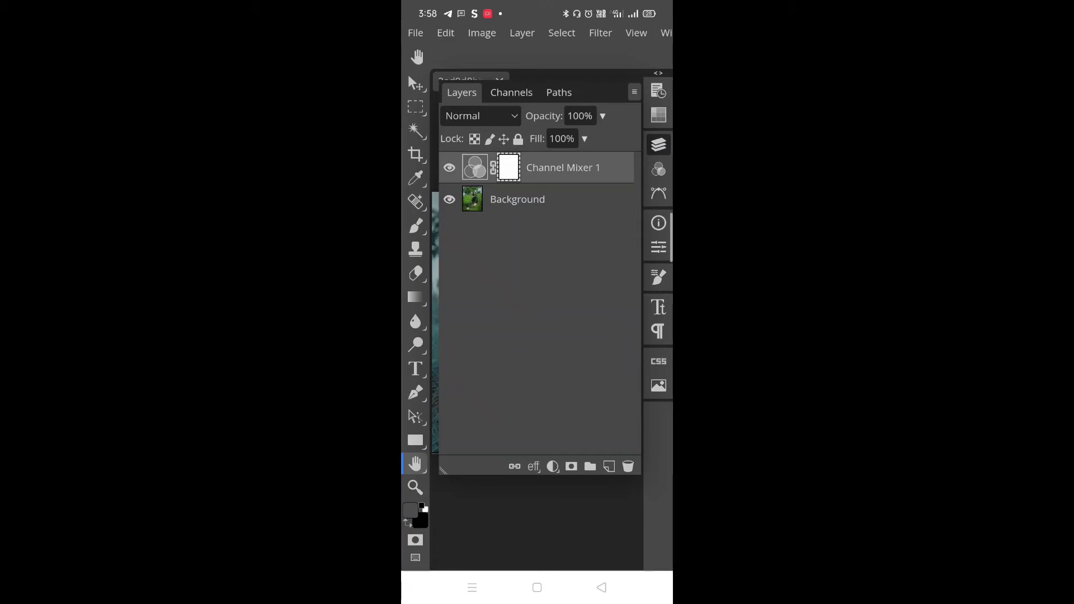
Step: Select Channel Mixer 1 and add a Hue/Saturation layer with all values at 0
{"action": "left_click", "coordinate": [553, 466]}
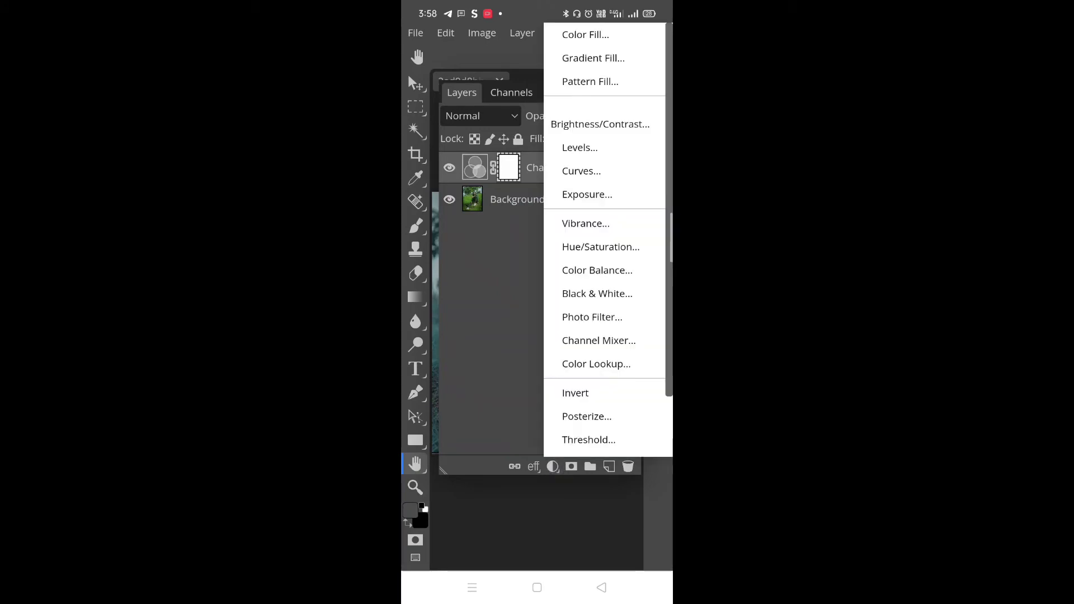
{"action": "scroll", "coordinate": [605, 241], "scroll_direction": "down", "scroll_amount": 3}
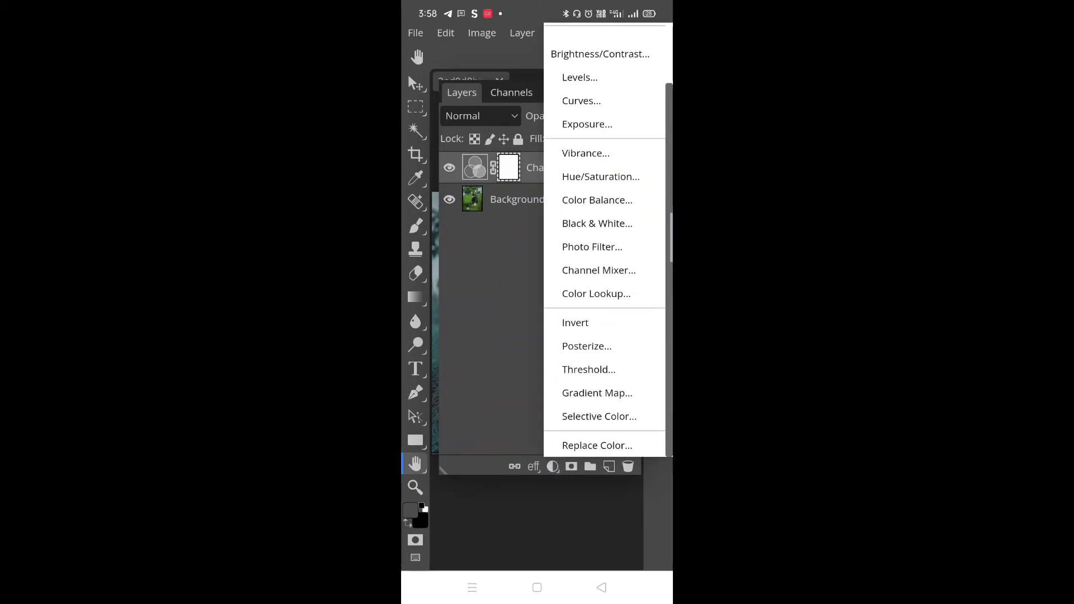
{"action": "left_click_drag", "start_coordinate": [591, 177], "coordinate": [656, 174]}
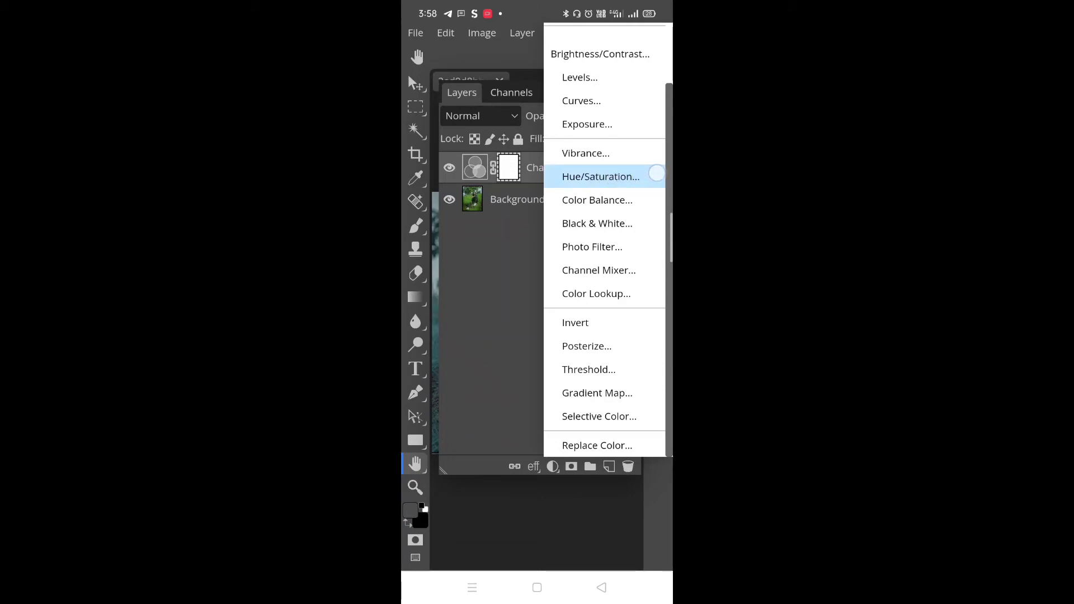
{"action": "left_click", "coordinate": [657, 173]}
{"action": "left_click", "coordinate": [621, 171]}
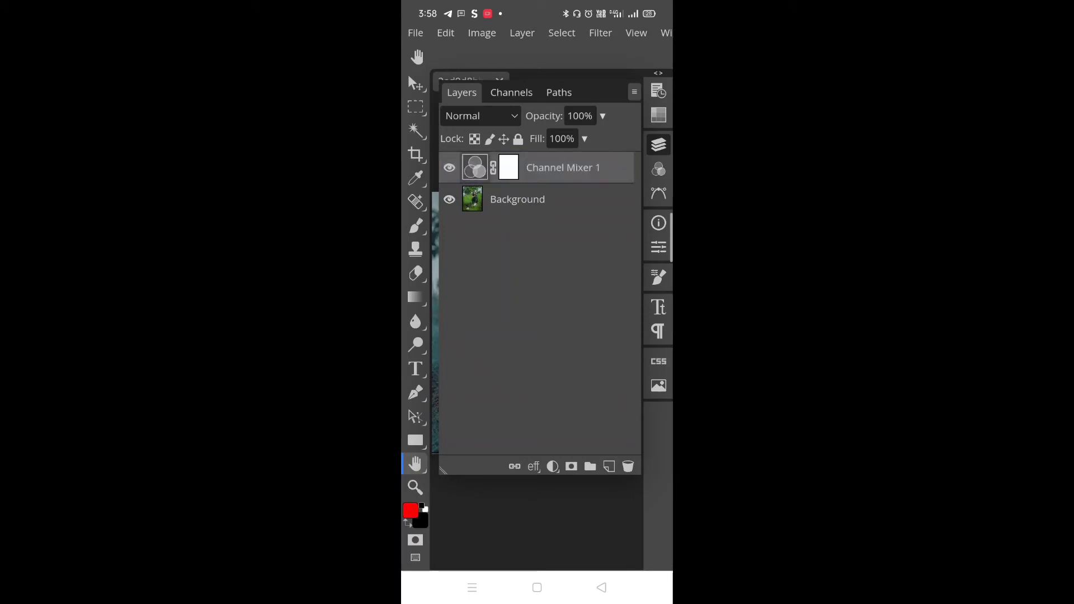
{"action": "left_click", "coordinate": [553, 466]}
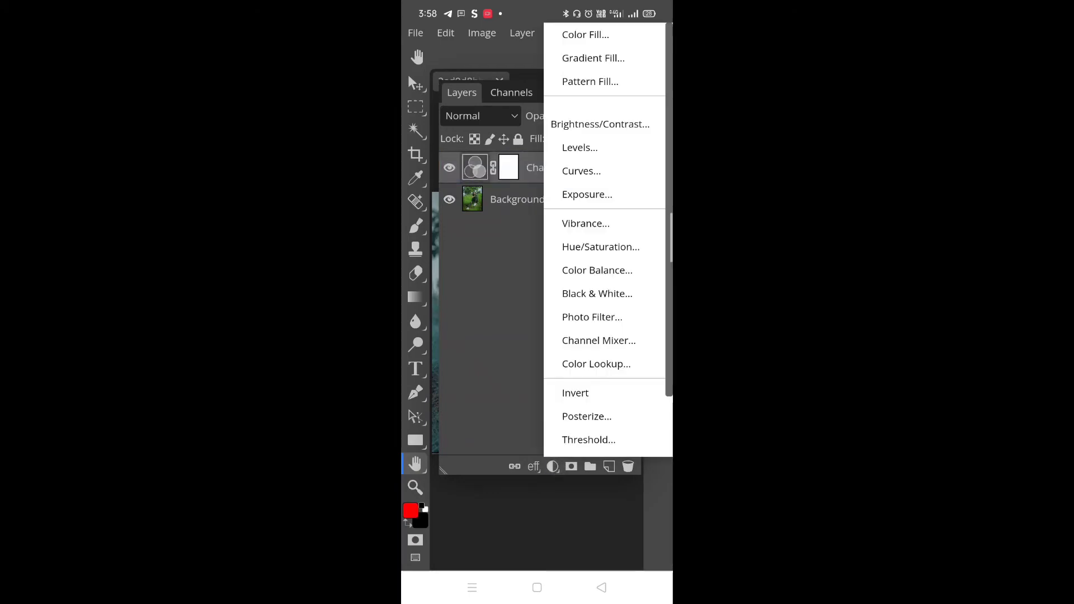
{"action": "left_click", "coordinate": [608, 247]}
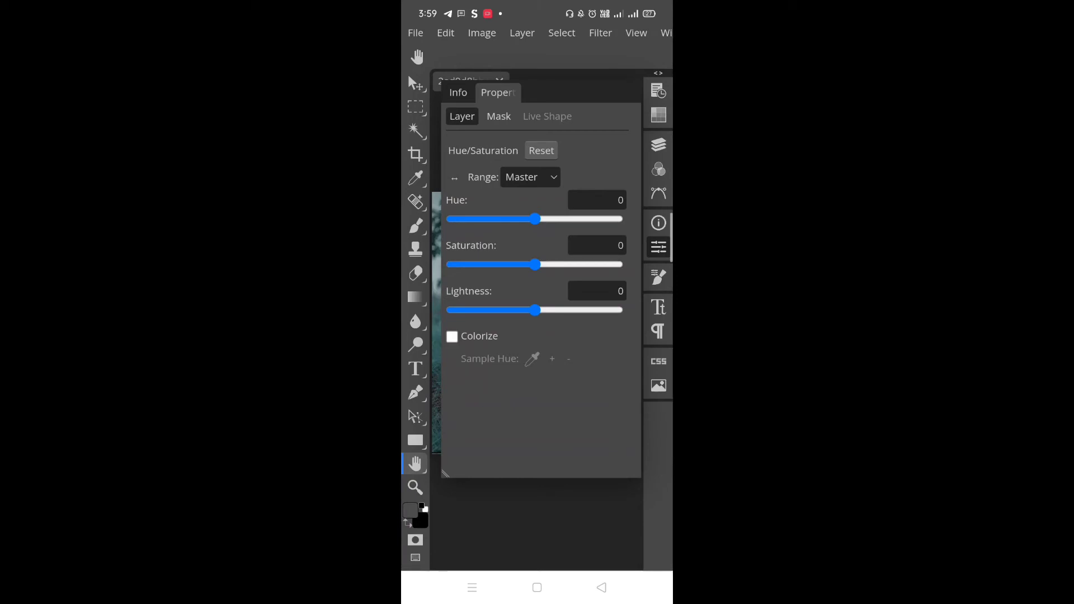
Step: Enlarge the photo and switch the Hue/Saturation range to Cyan
{"action": "mouse_move", "coordinate": [540, 504]}
{"action": "left_mouse_down"}
{"action": "mouse_move", "coordinate": [540, 537]}
{"action": "mouse_move", "coordinate": [492, 519]}
{"action": "left_mouse_up"}
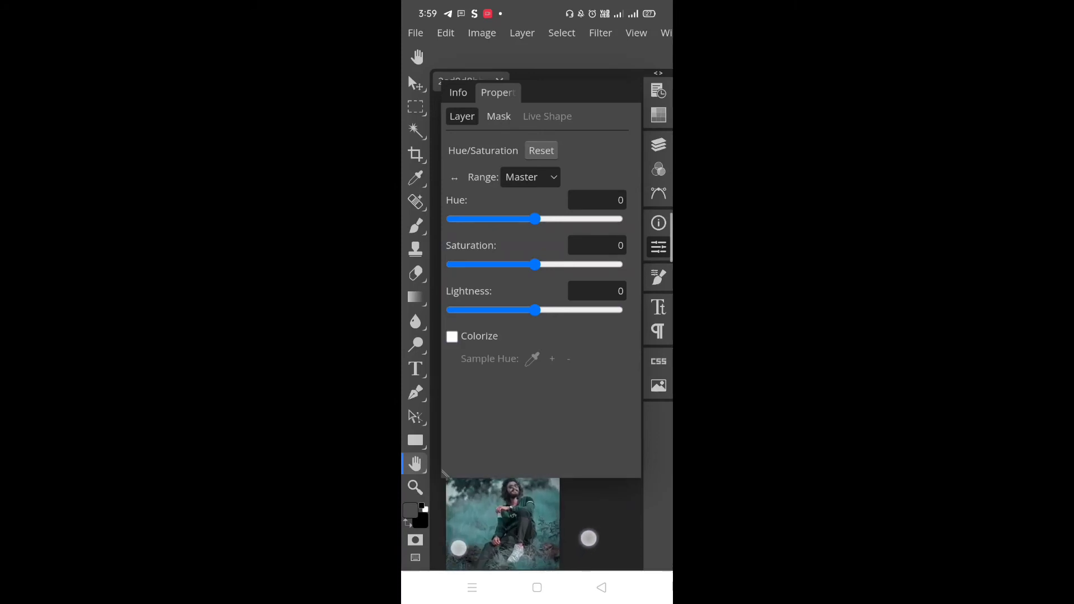
{"action": "mouse_move", "coordinate": [492, 519]}
{"action": "left_mouse_down"}
{"action": "mouse_move", "coordinate": [457, 552]}
{"action": "mouse_move", "coordinate": [480, 547]}
{"action": "left_mouse_up"}
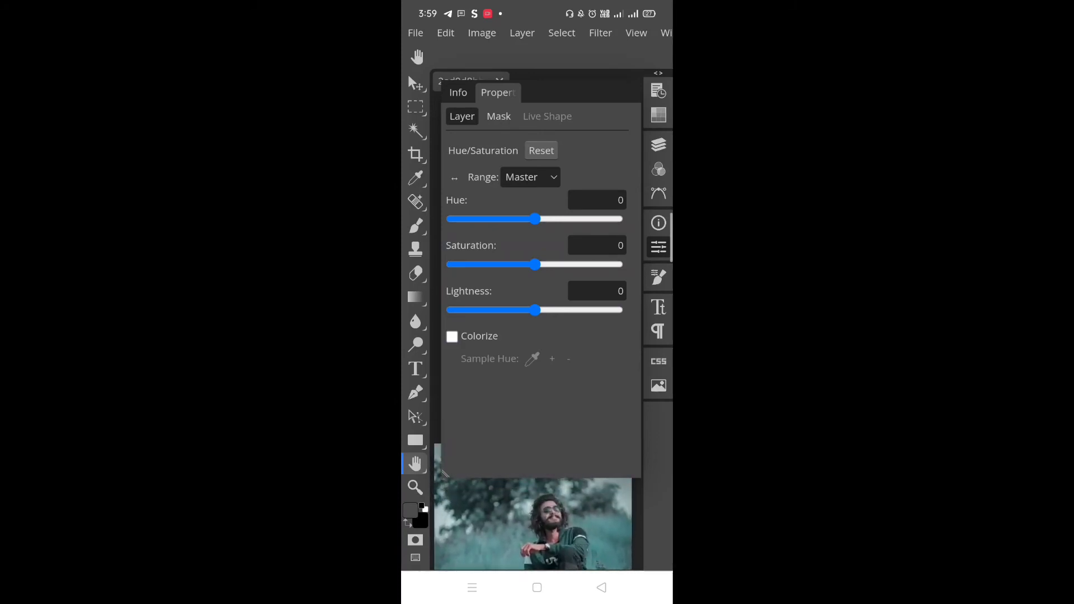
{"action": "left_click", "coordinate": [542, 180]}
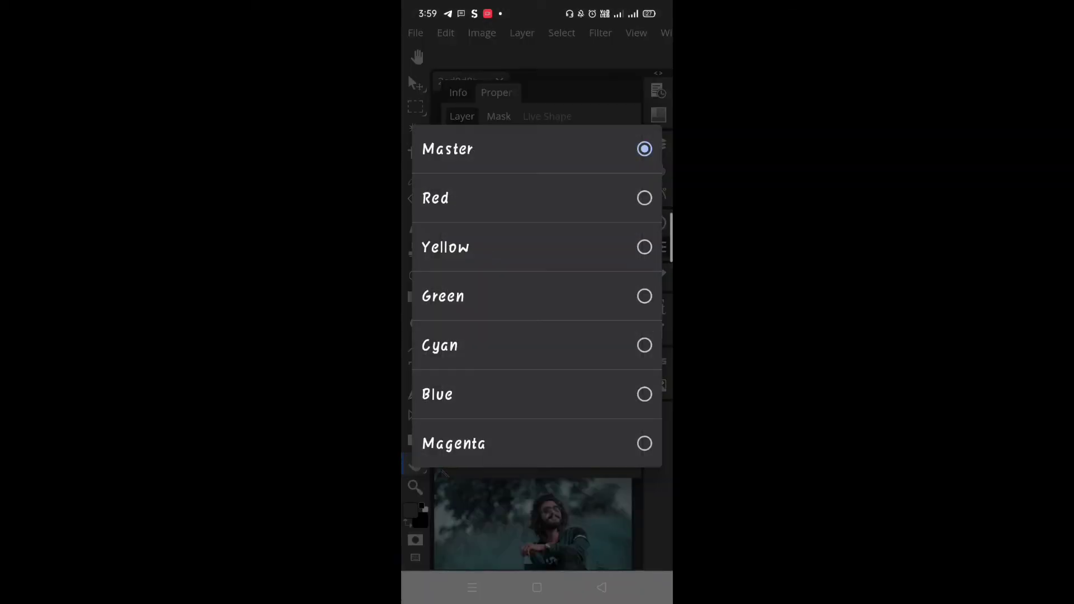
{"action": "left_click", "coordinate": [549, 338]}
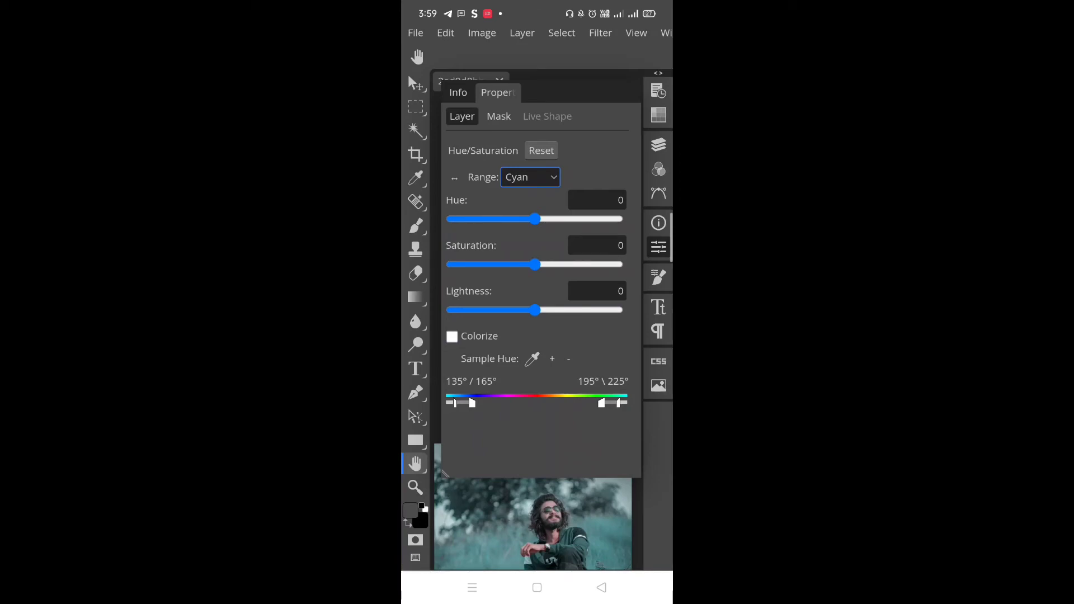
Step: Set the Cyan range to Hue 34, Saturation 64, Lightness -9 to turn greenery blue
{"action": "left_click_drag", "start_coordinate": [536, 219], "coordinate": [605, 246]}
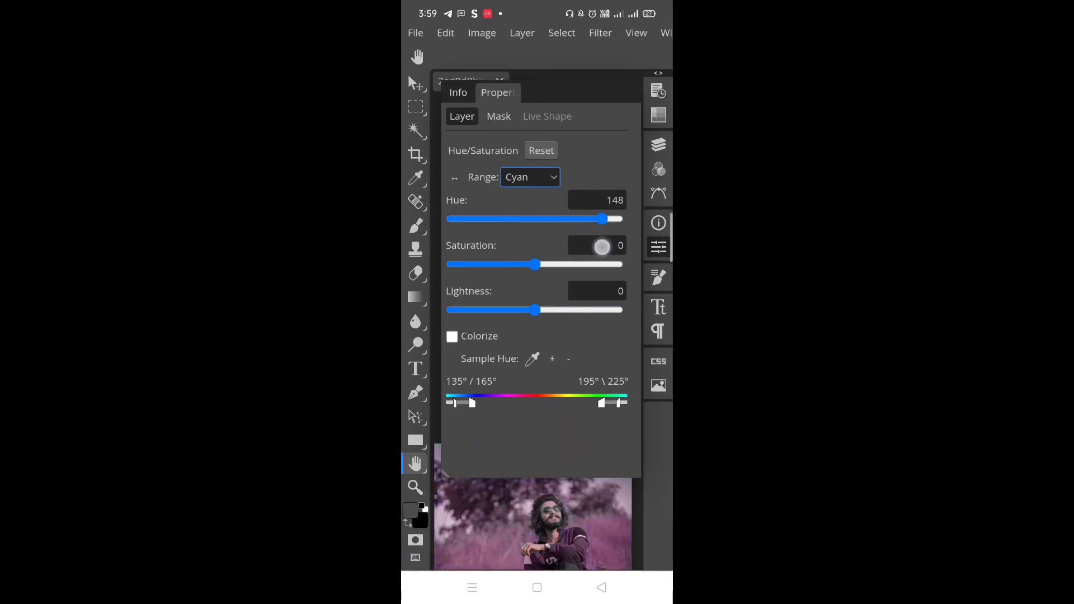
{"action": "scroll", "coordinate": [559, 515], "scroll_direction": "down", "scroll_amount": 2}
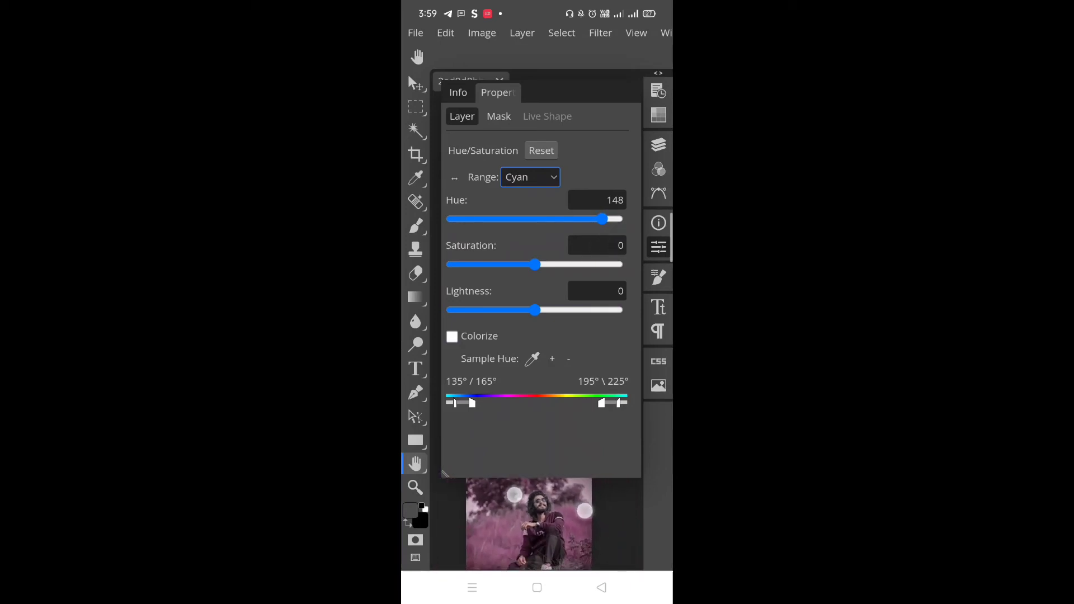
{"action": "mouse_move", "coordinate": [605, 222]}
{"action": "left_mouse_down"}
{"action": "mouse_move", "coordinate": [524, 257]}
{"action": "mouse_move", "coordinate": [475, 316]}
{"action": "mouse_move", "coordinate": [551, 343]}
{"action": "left_mouse_up"}
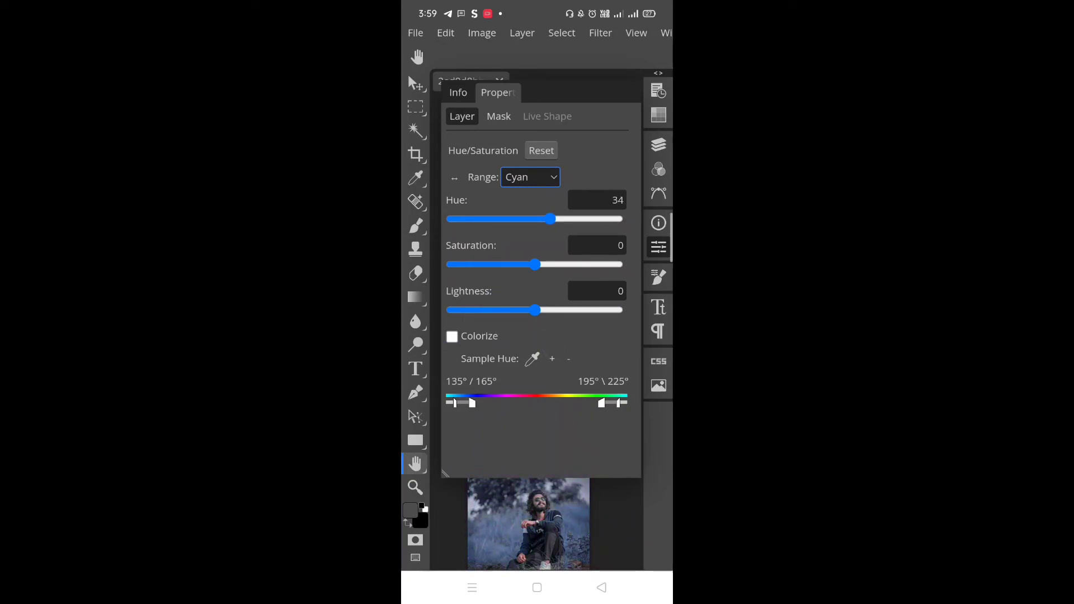
{"action": "left_click_drag", "start_coordinate": [535, 265], "coordinate": [587, 265]}
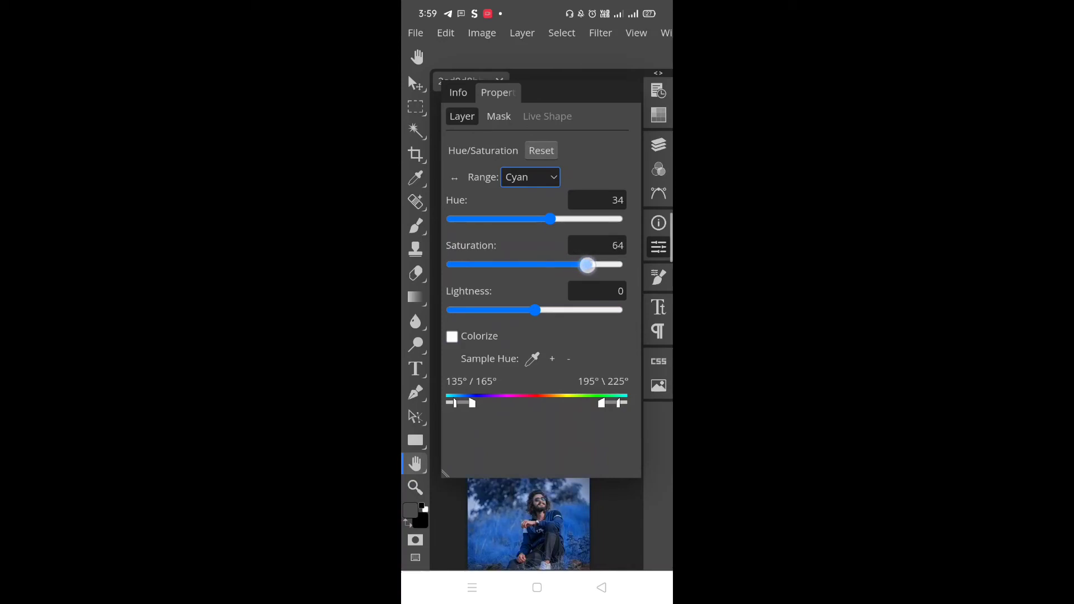
{"action": "left_click_drag", "start_coordinate": [536, 316], "coordinate": [528, 320]}
{"action": "scroll", "coordinate": [537, 524], "scroll_direction": "up", "scroll_amount": 2}
{"action": "scroll", "coordinate": [538, 523], "scroll_direction": "up", "scroll_amount": 2}
{"action": "scroll", "coordinate": [537, 523], "scroll_direction": "up", "scroll_amount": 2}
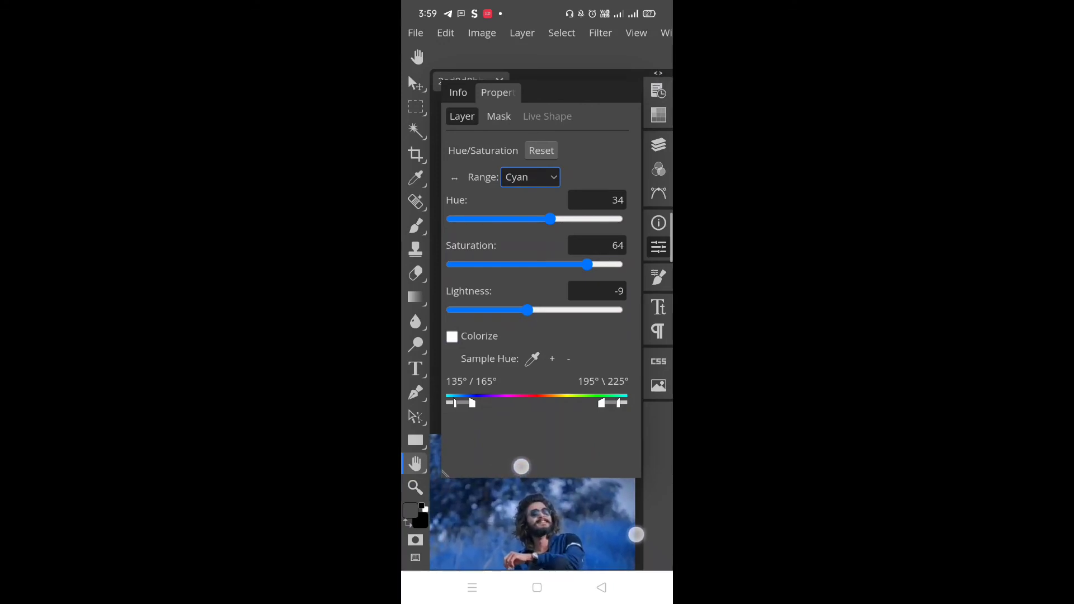
{"action": "scroll", "coordinate": [559, 503], "scroll_direction": "down", "scroll_amount": 2}
{"action": "scroll", "coordinate": [543, 509], "scroll_direction": "down", "scroll_amount": 2}
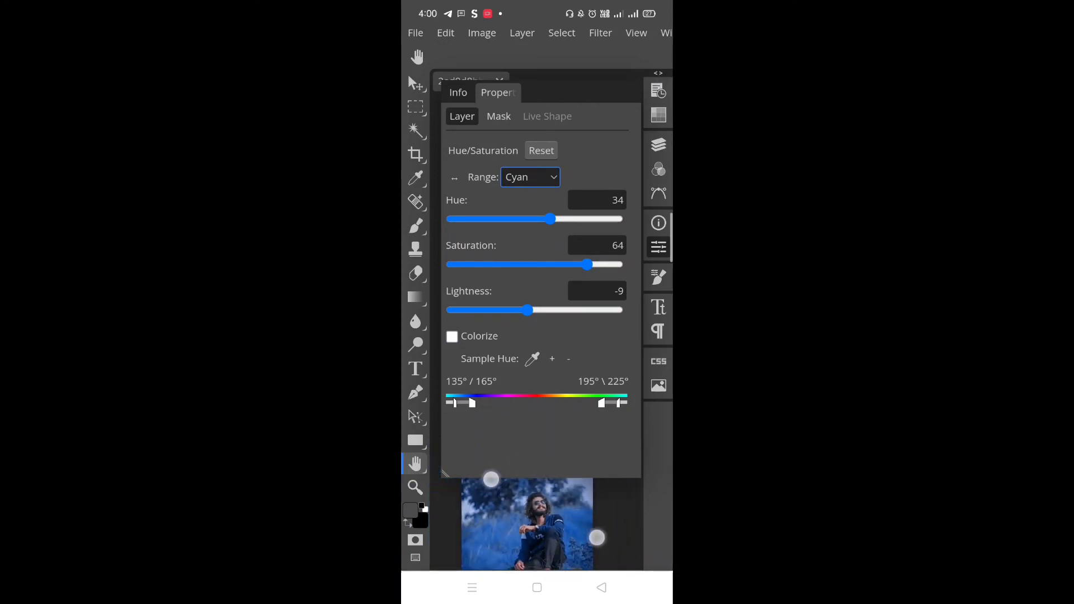
{"action": "scroll", "coordinate": [543, 509], "scroll_direction": "down", "scroll_amount": 1}
{"action": "left_click", "coordinate": [549, 177]}
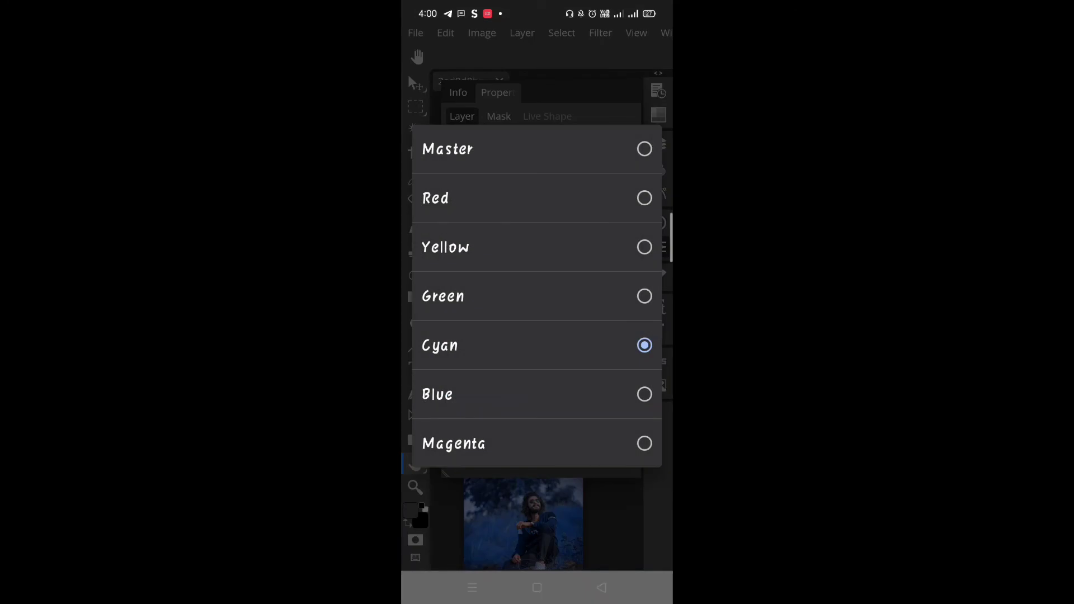
Step: Set the Red range to Hue 11, Saturation -6, Lightness 17 to warm skin tones
{"action": "left_click", "coordinate": [585, 197]}
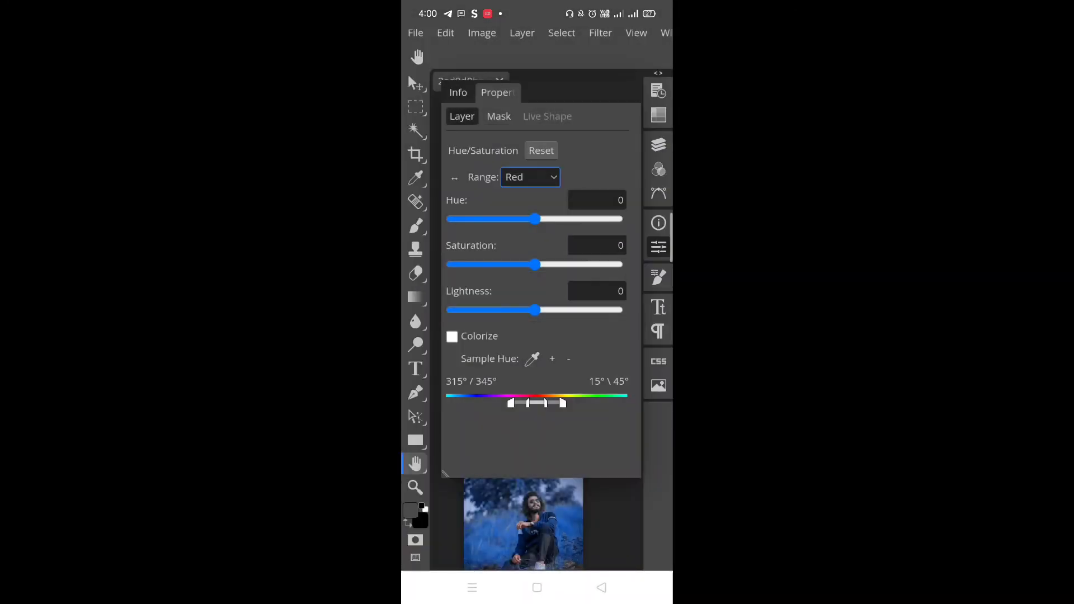
{"action": "left_click_drag", "start_coordinate": [535, 310], "coordinate": [545, 336]}
{"action": "left_click_drag", "start_coordinate": [535, 274], "coordinate": [530, 274]}
{"action": "mouse_move", "coordinate": [536, 231]}
{"action": "left_mouse_down"}
{"action": "mouse_move", "coordinate": [548, 231]}
{"action": "mouse_move", "coordinate": [540, 249]}
{"action": "left_mouse_up"}
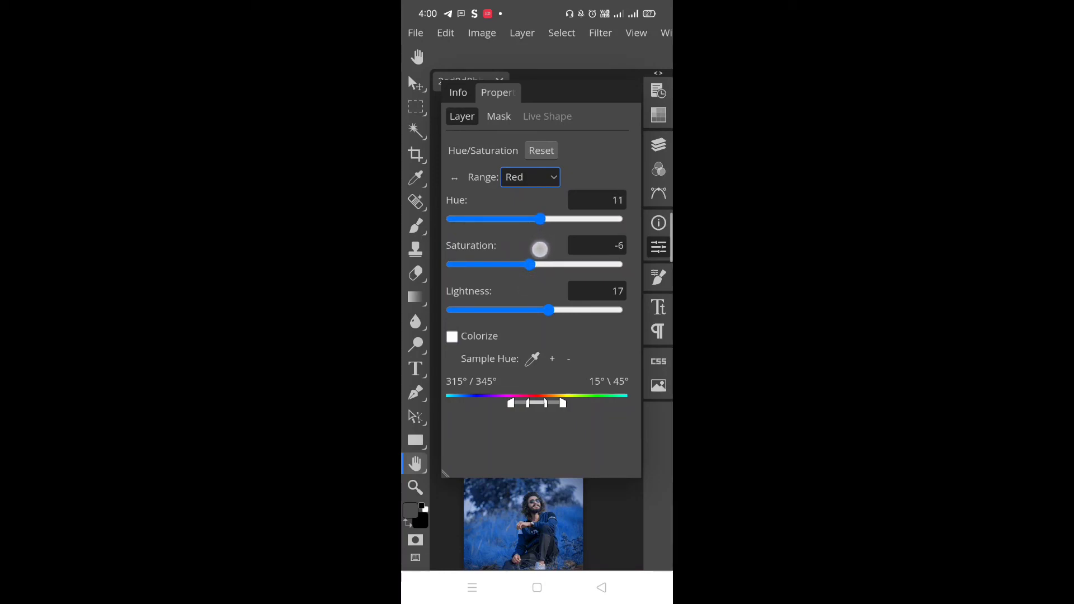
{"action": "scroll", "coordinate": [554, 504], "scroll_direction": "up", "scroll_amount": 3}
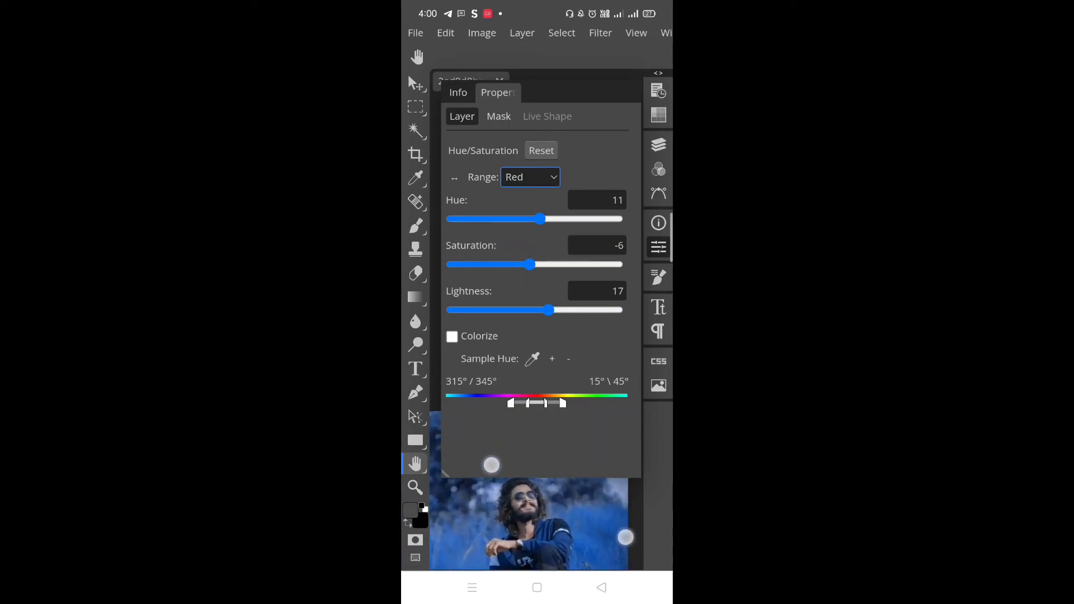
{"action": "scroll", "coordinate": [564, 488], "scroll_direction": "down", "scroll_amount": 2}
Step: Close the adjustment settings, centre the blue-graded portrait, and show the File menu
{"action": "left_click", "coordinate": [562, 494]}
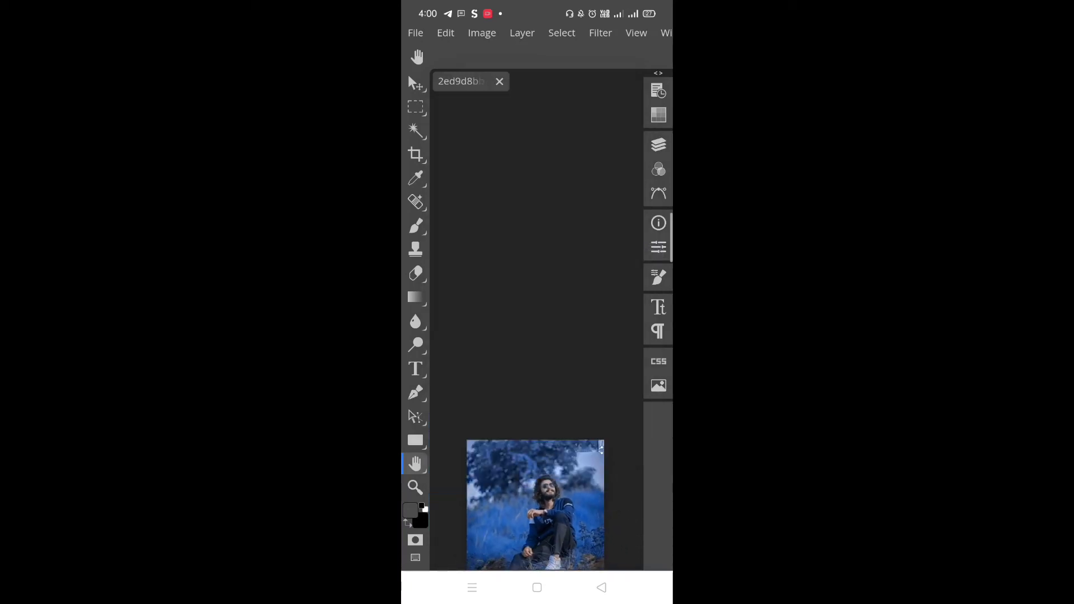
{"action": "left_click_drag", "start_coordinate": [561, 494], "coordinate": [522, 371]}
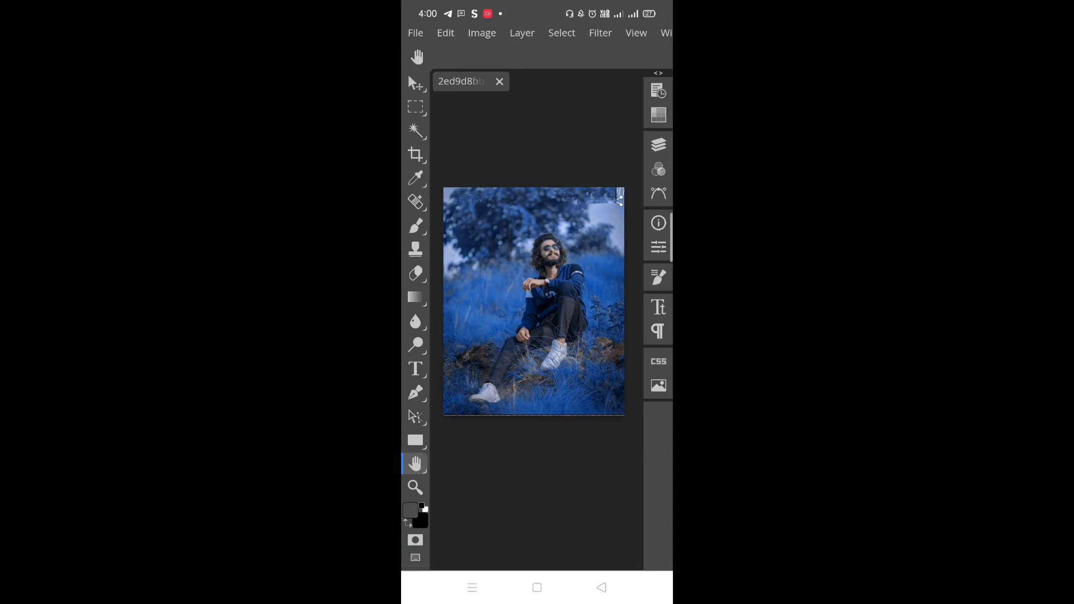
{"action": "left_click", "coordinate": [416, 33]}
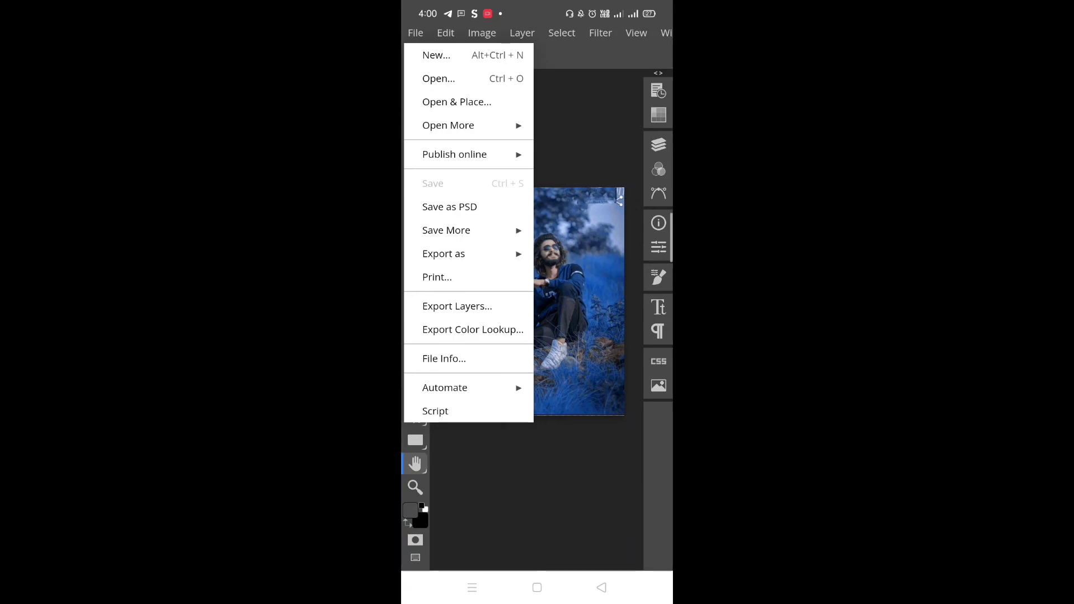
Step: Export the blue-graded portrait via Export as > JPG with quality raised to 100%
{"action": "left_click_drag", "start_coordinate": [457, 256], "coordinate": [595, 254]}
{"action": "left_click", "coordinate": [495, 254]}
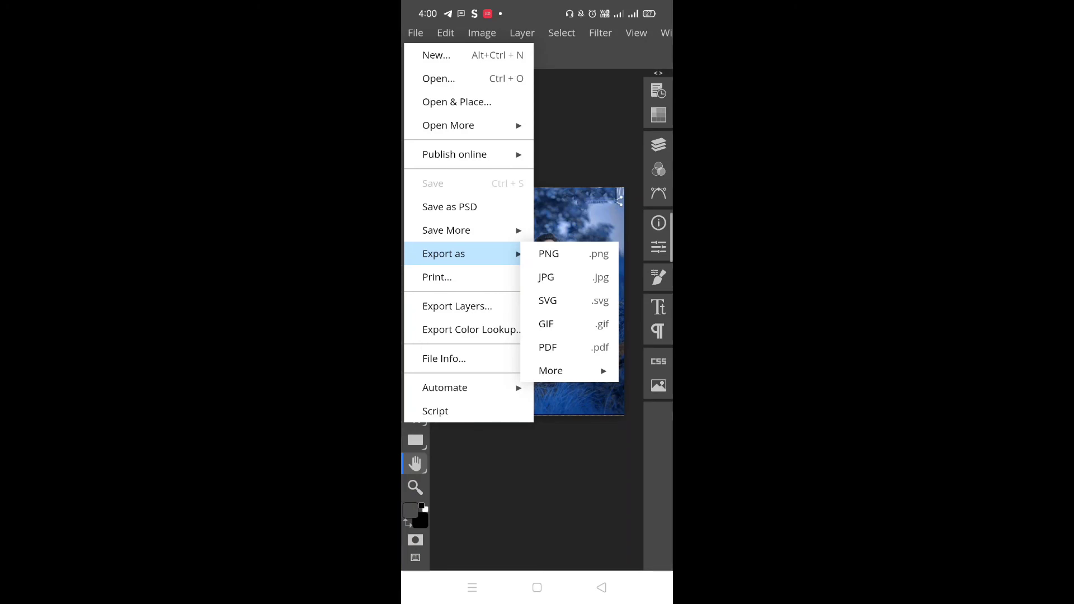
{"action": "left_click", "coordinate": [546, 277]}
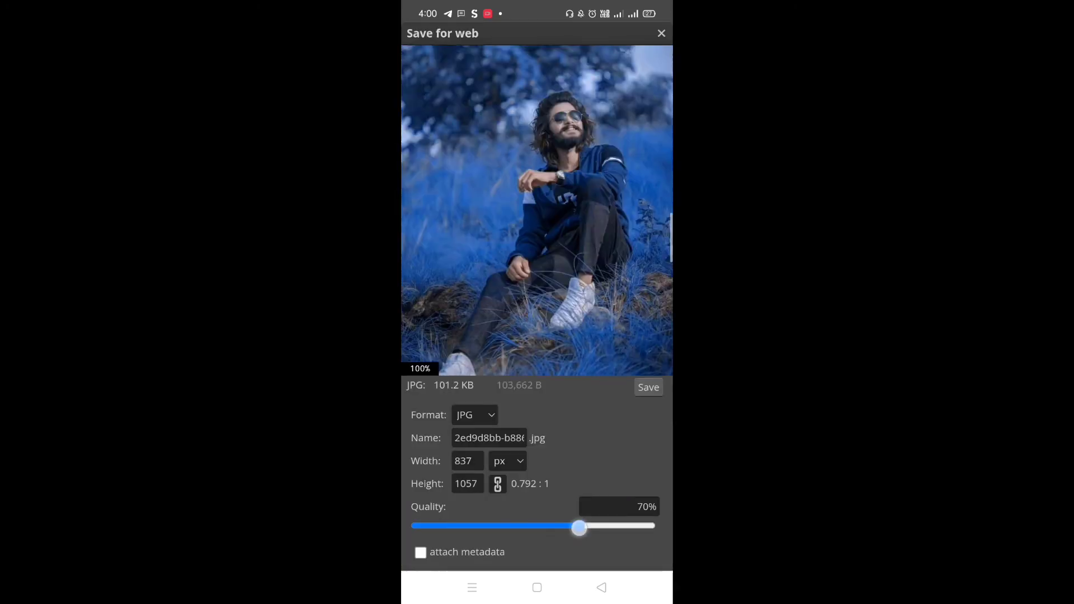
{"action": "left_click_drag", "start_coordinate": [580, 526], "coordinate": [655, 525]}
{"action": "left_click", "coordinate": [649, 387]}
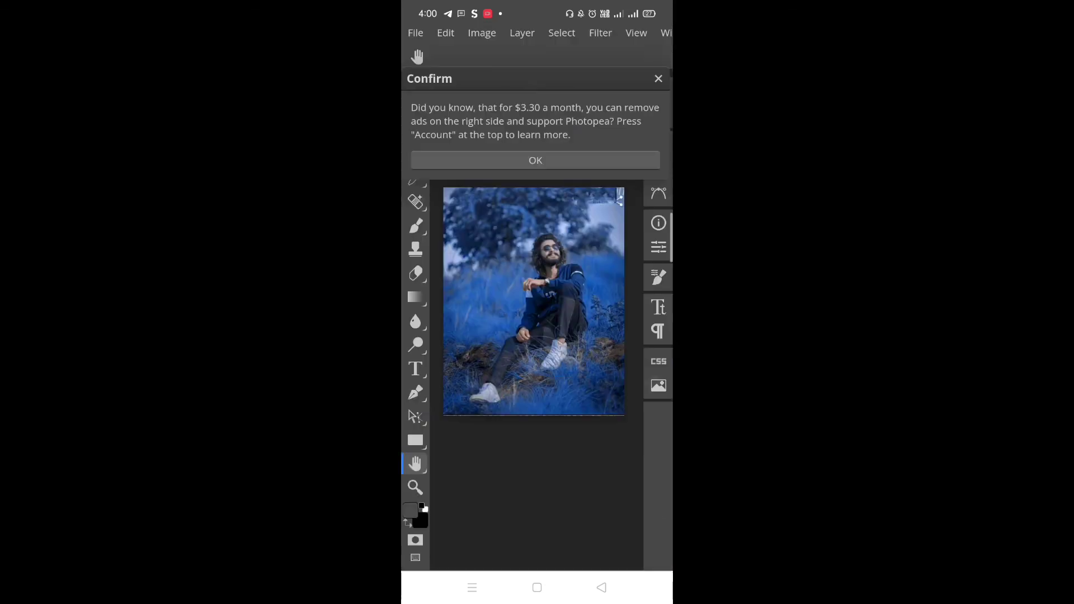